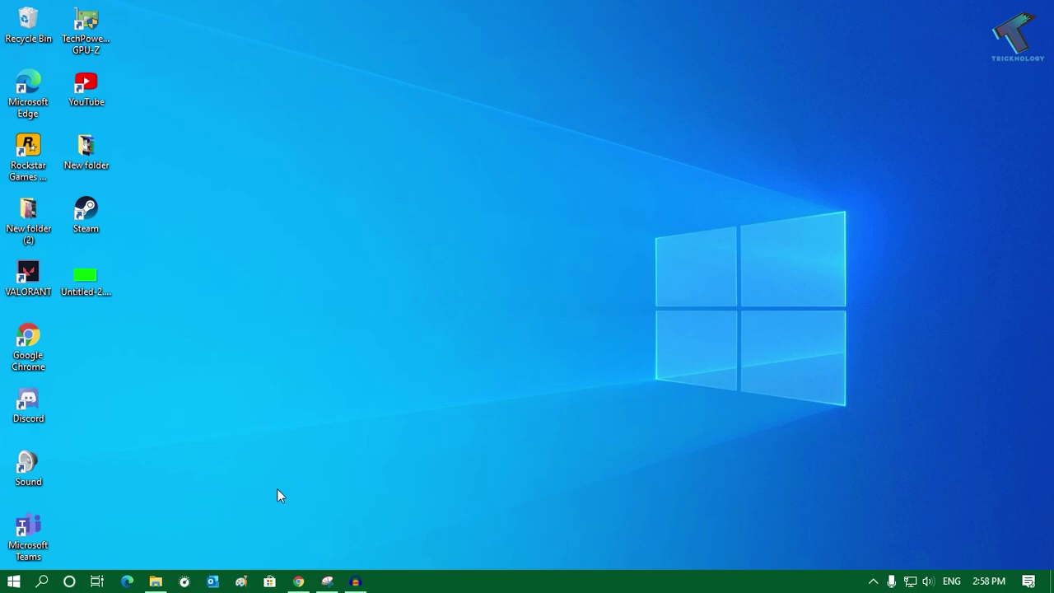
# Search Windows for 'Disk Cleanup' and launch it to its (C:) drive-selection dialog.
pyautogui.click(42, 581)
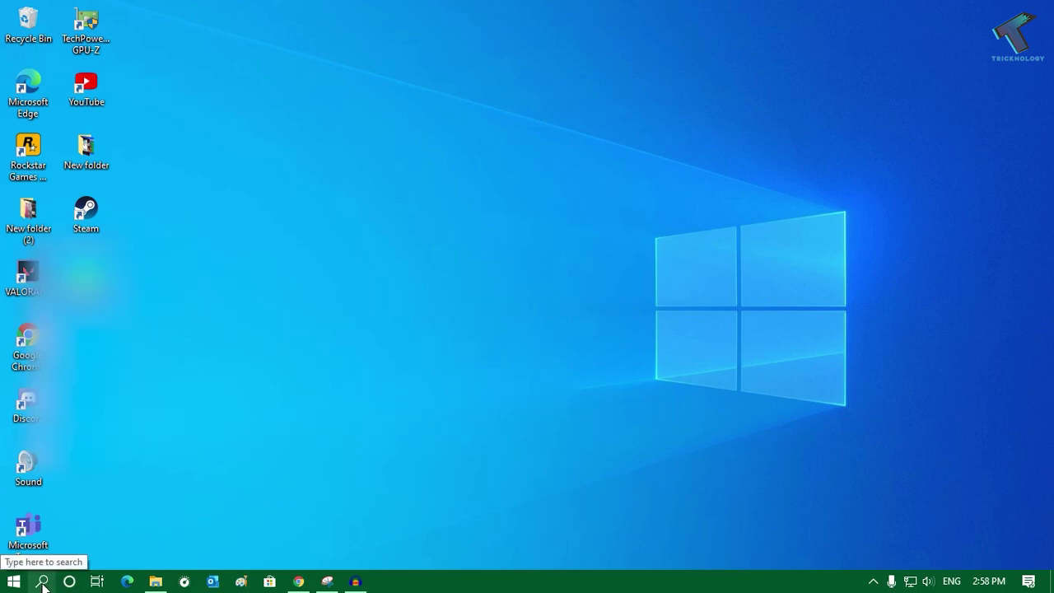
pyautogui.click(745, 448)
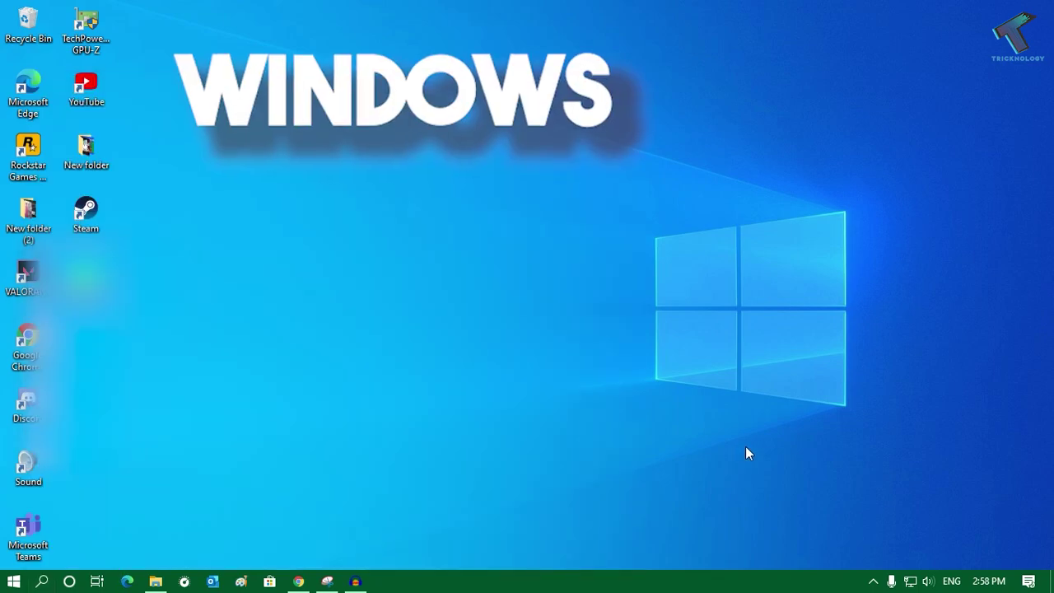
pyautogui.press('super')
pyautogui.press('super+s')
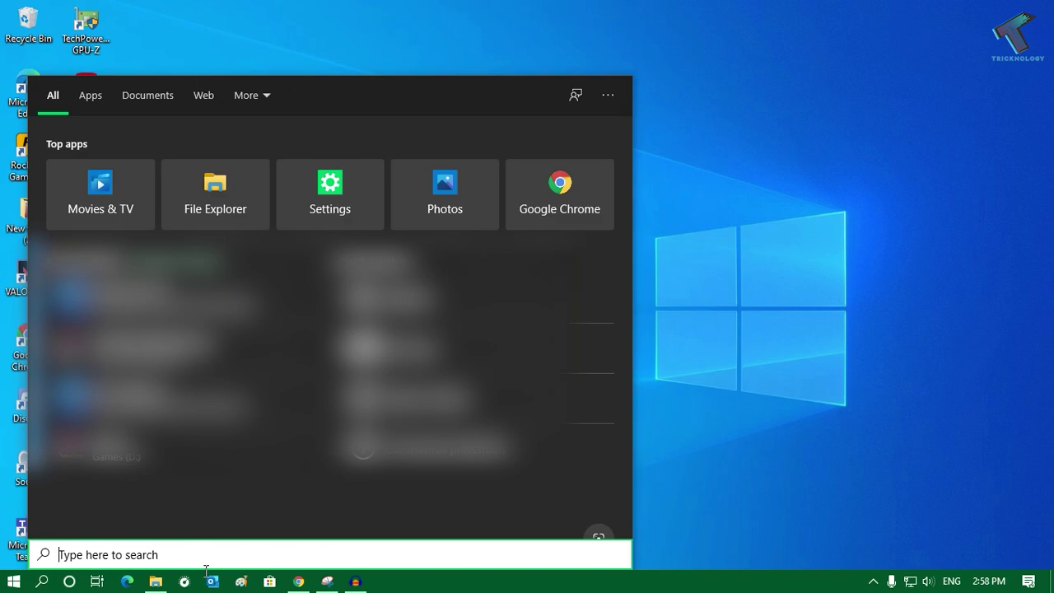
pyautogui.write('Disk')
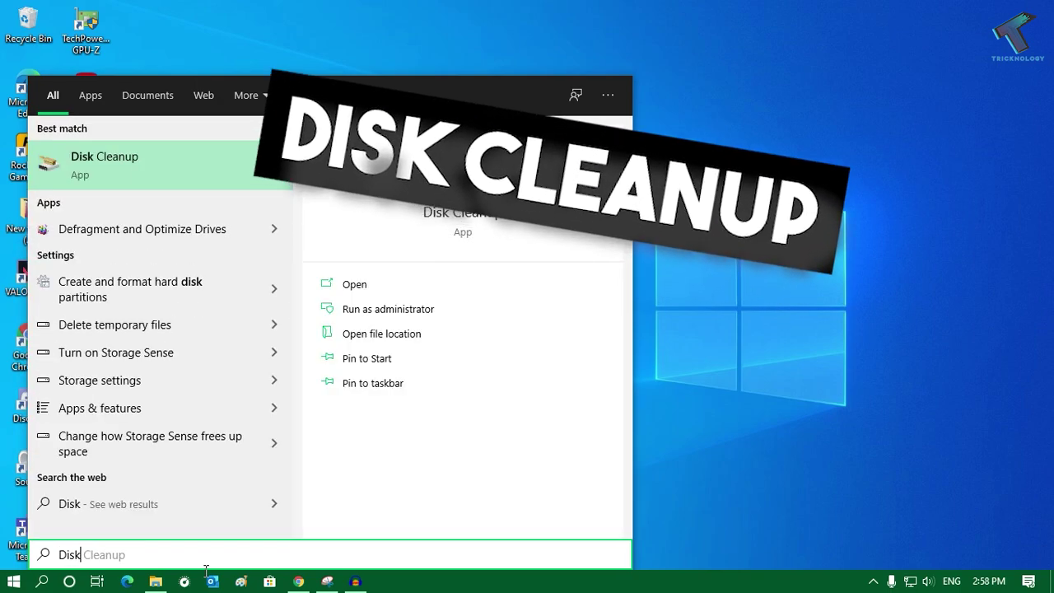
pyautogui.write(' Cleanup')
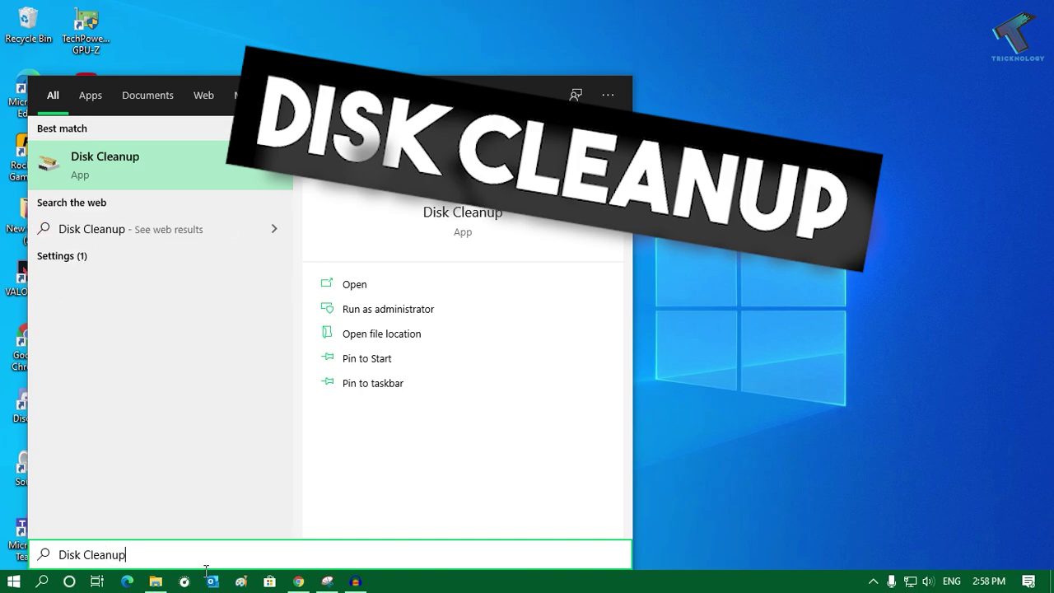
pyautogui.press('Return')
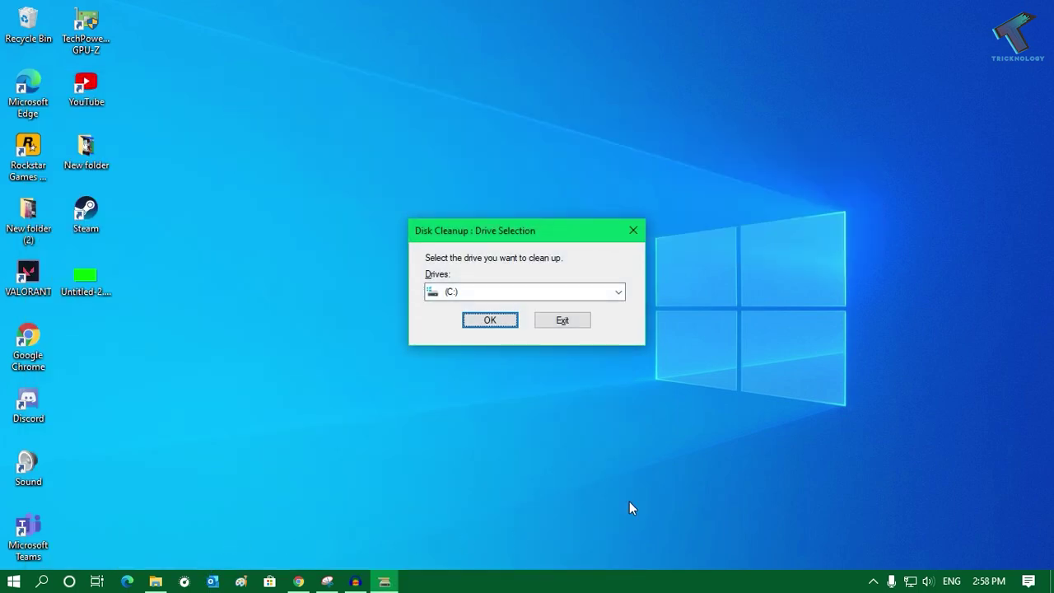
pyautogui.moveTo(489, 232); pyautogui.dragTo(496, 169)
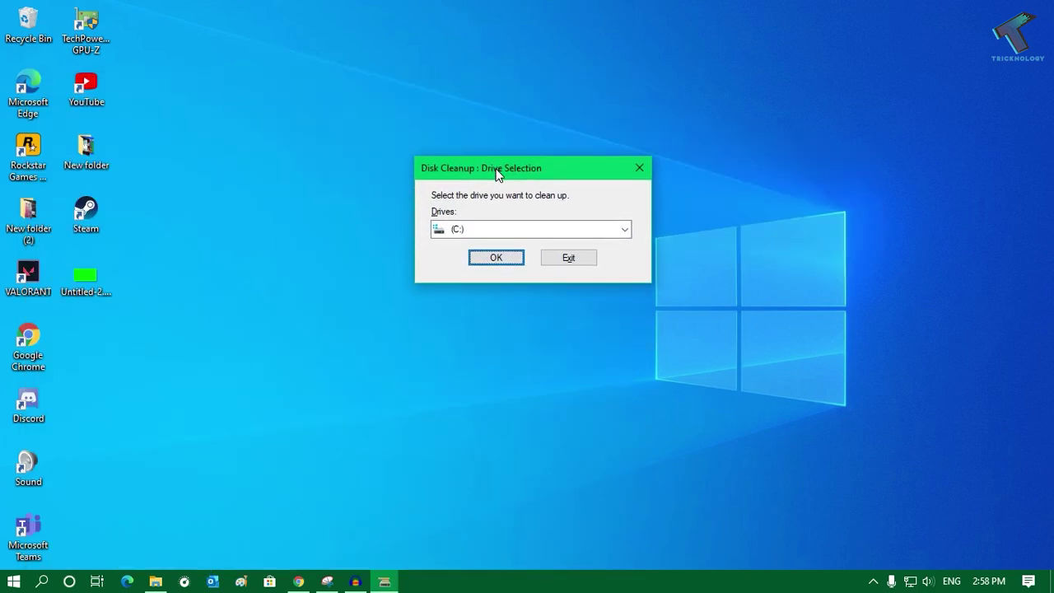
pyautogui.click(550, 233)
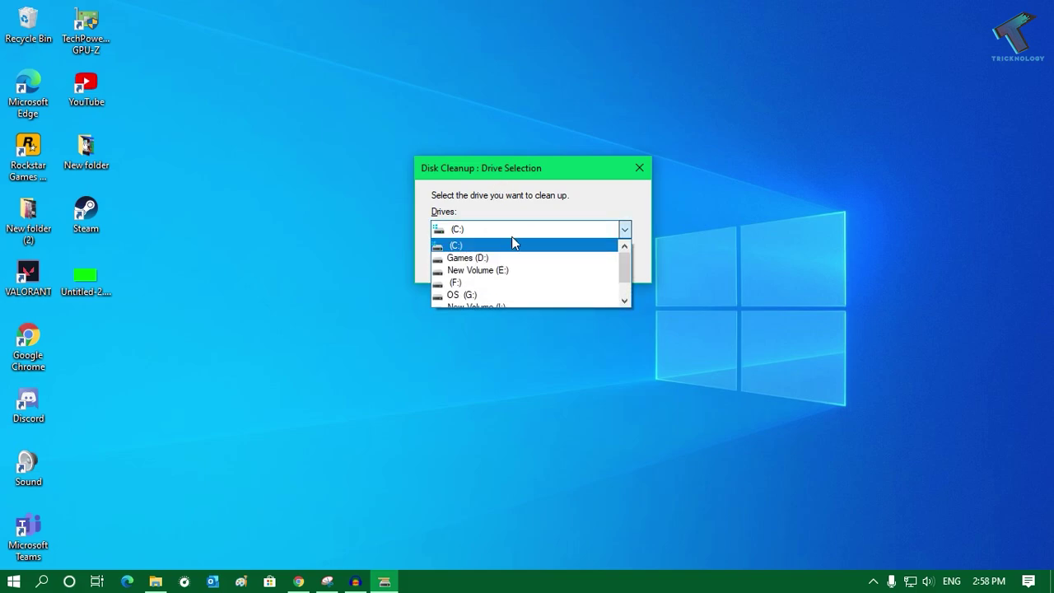
pyautogui.click(458, 246)
pyautogui.click(490, 233)
pyautogui.click(498, 246)
pyautogui.click(522, 233)
pyautogui.click(472, 246)
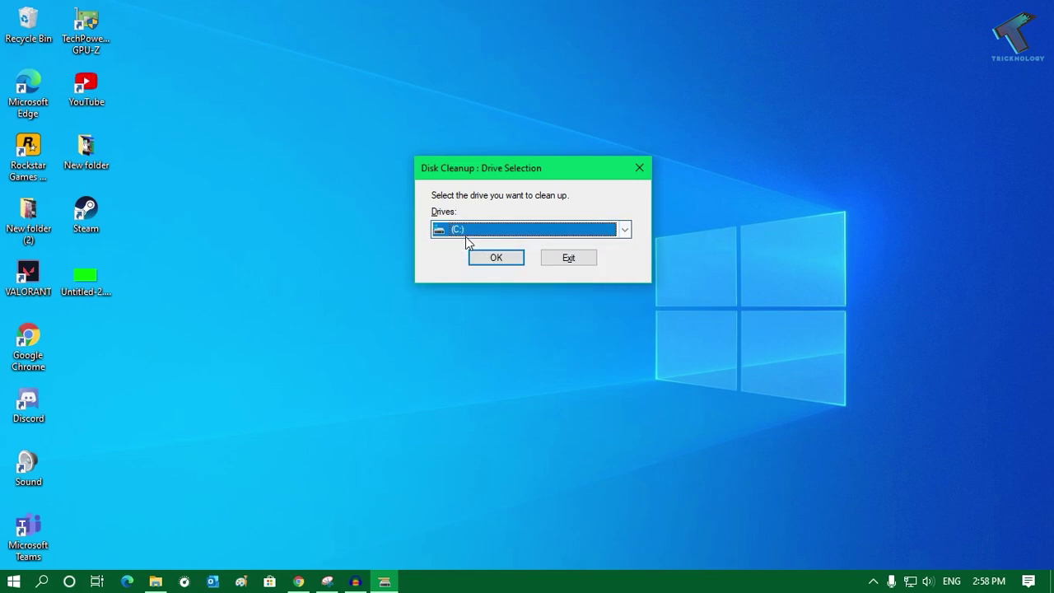
pyautogui.click(466, 237)
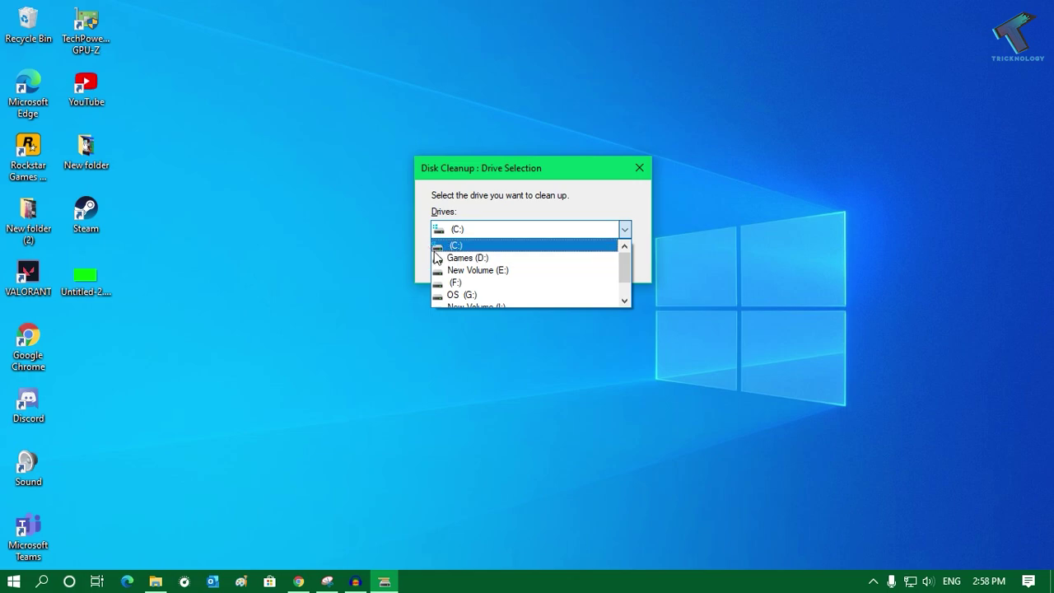
pyautogui.click(444, 246)
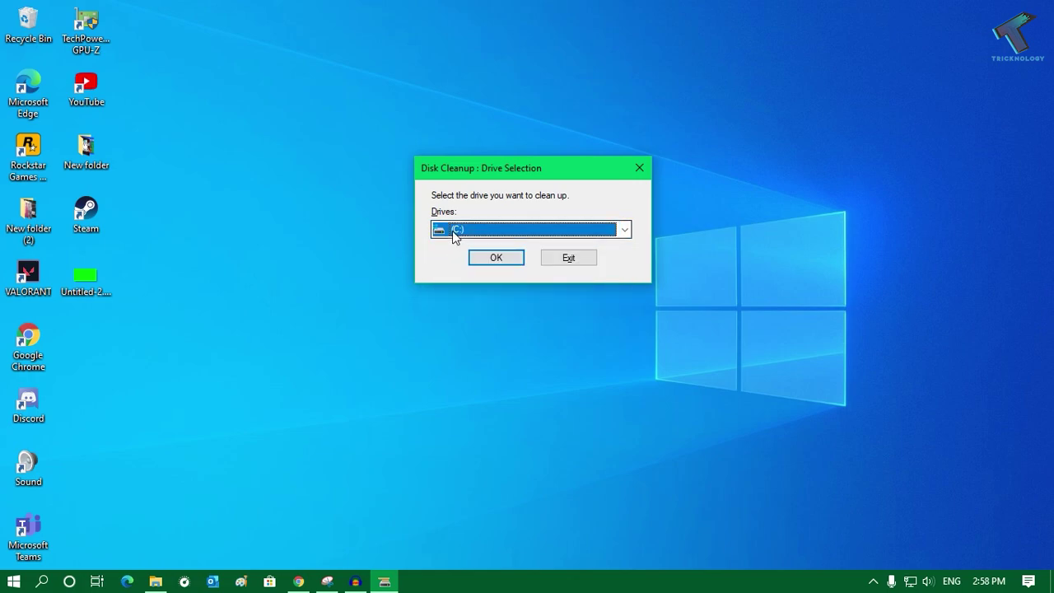
pyautogui.click(456, 230)
pyautogui.click(481, 241)
pyautogui.click(484, 236)
pyautogui.click(478, 242)
# Scan drive (C:) and tick Temporary files, DirectX Shader Cache and Delivery Optimization Files.
pyautogui.click(497, 258)
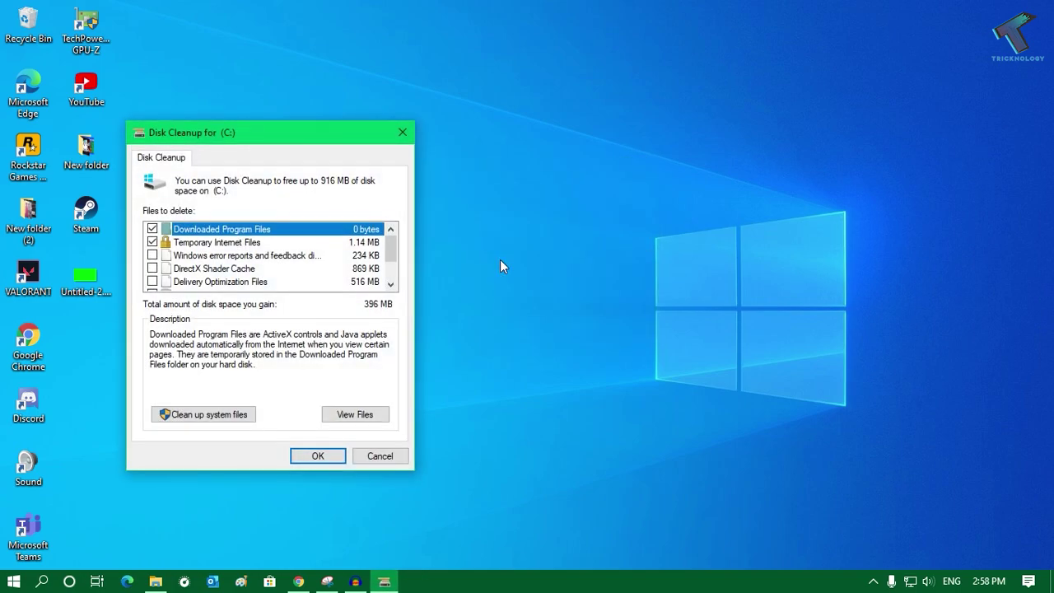
pyautogui.moveTo(392, 247); pyautogui.dragTo(392, 271)
pyautogui.moveTo(318, 134); pyautogui.dragTo(383, 89)
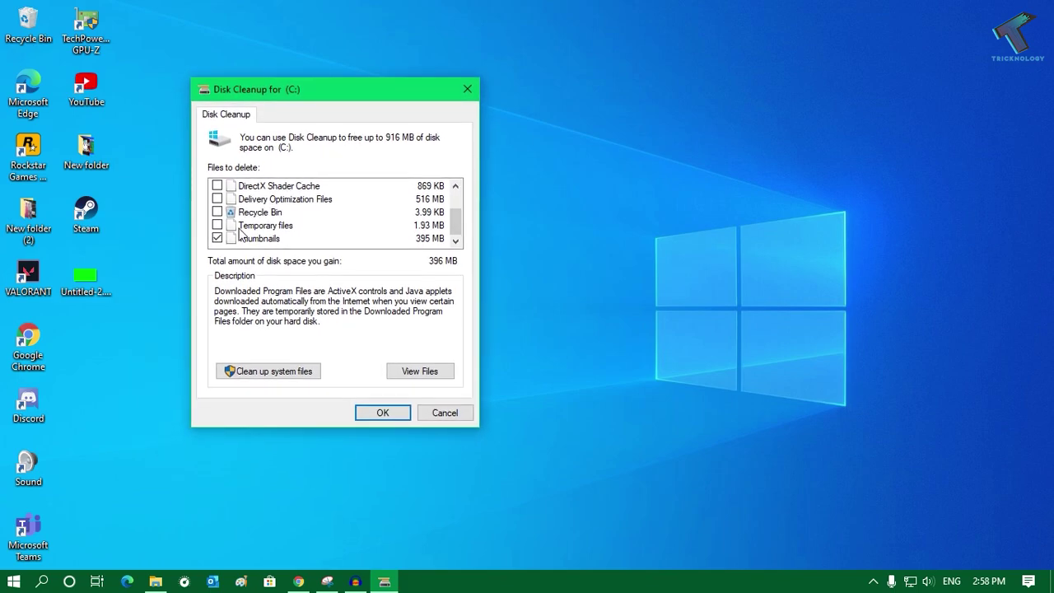
pyautogui.click(217, 225)
pyautogui.scroll(1, 219, 216)
pyautogui.click(216, 225)
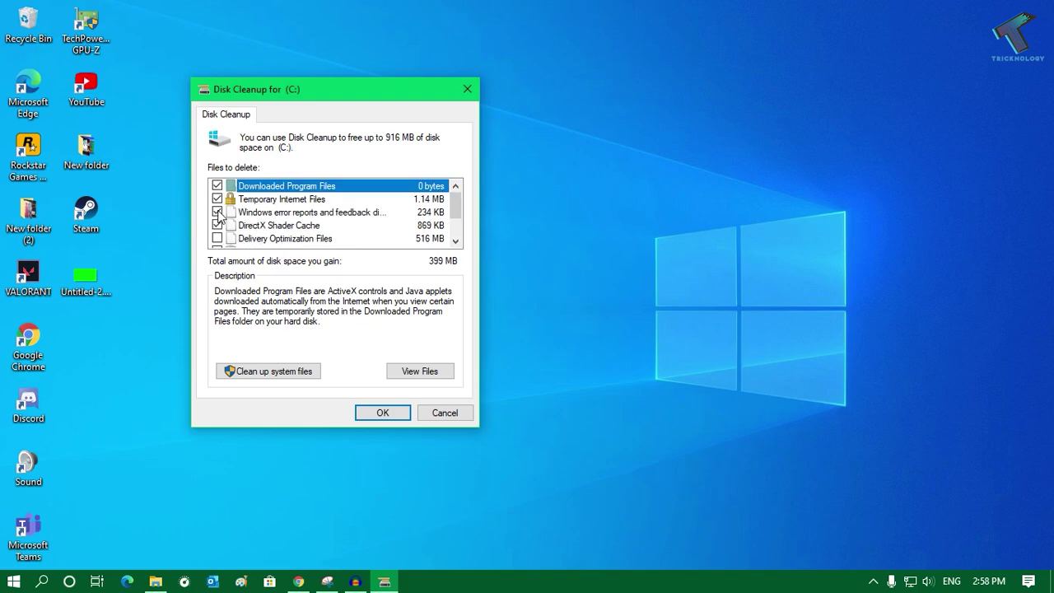
pyautogui.scroll(-1, 252, 224)
pyautogui.click(216, 199)
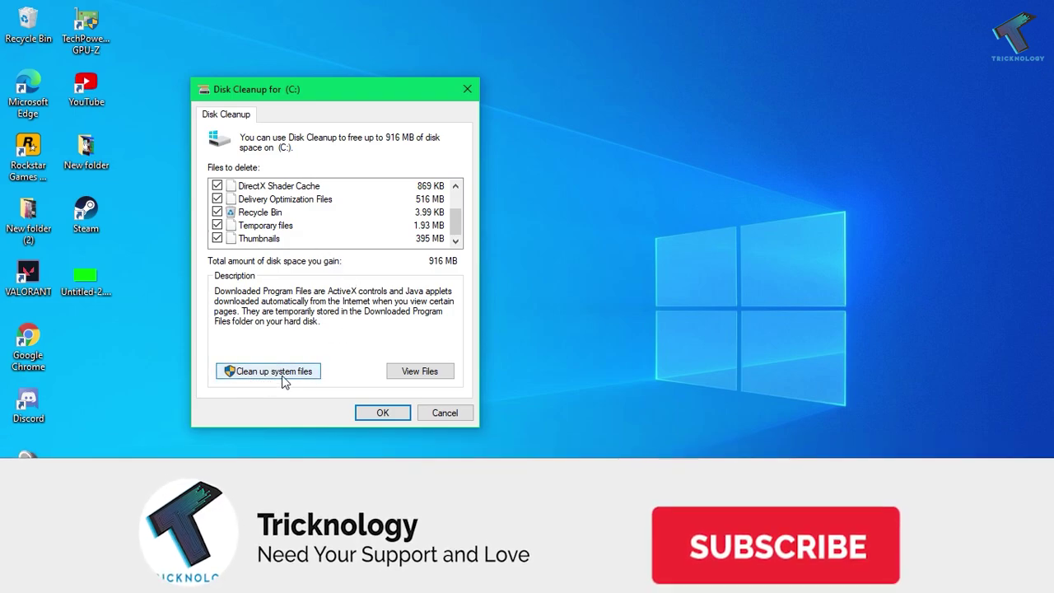
# Review all 916 MB of checked categories and start the Clean up system files rescan.
pyautogui.scroll(1, 227, 212)
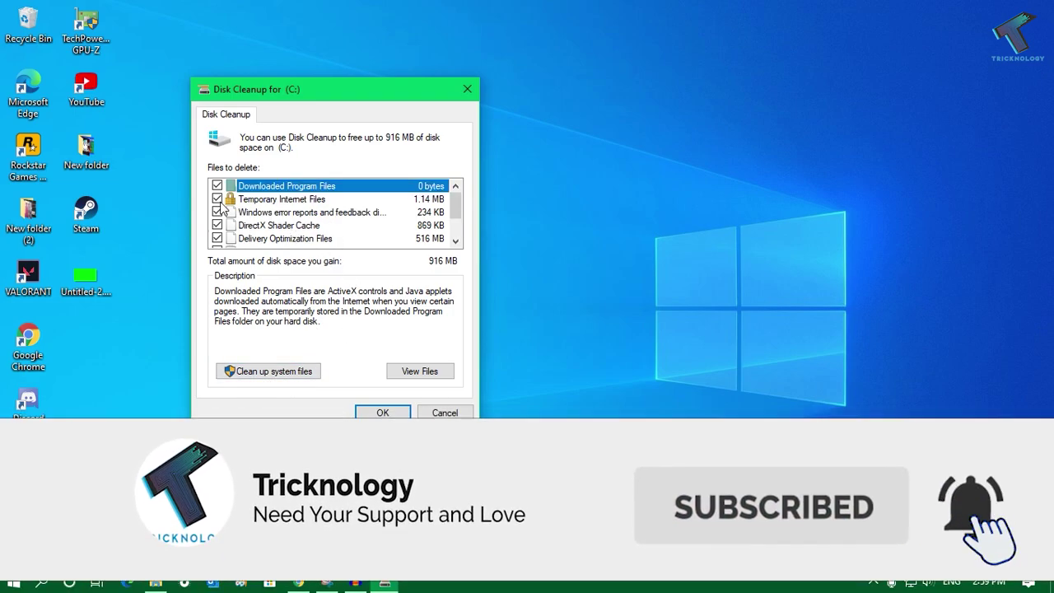
pyautogui.scroll(-1, 223, 212)
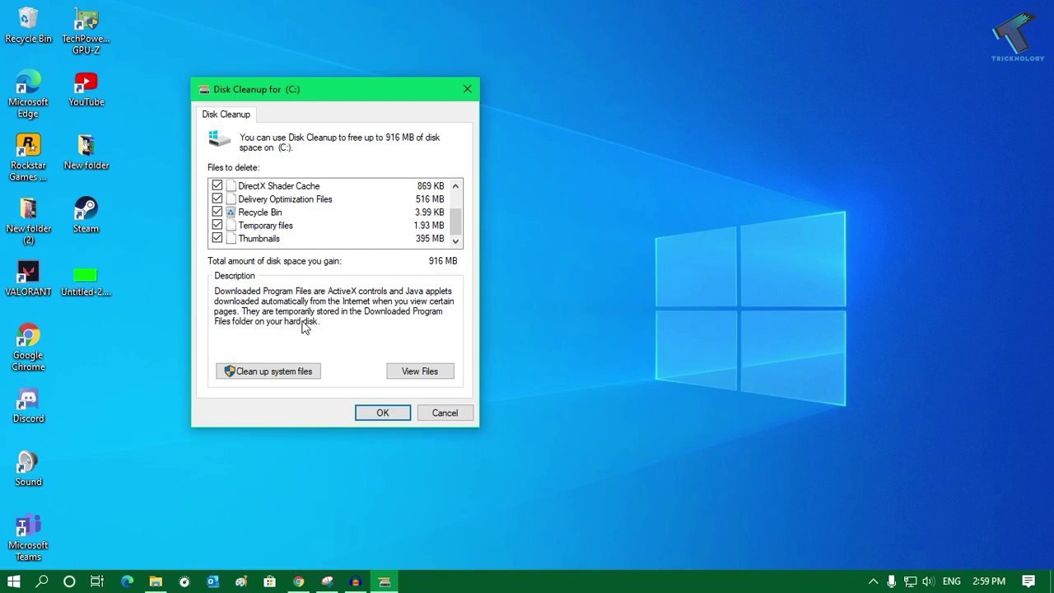
pyautogui.scroll(1, 288, 224)
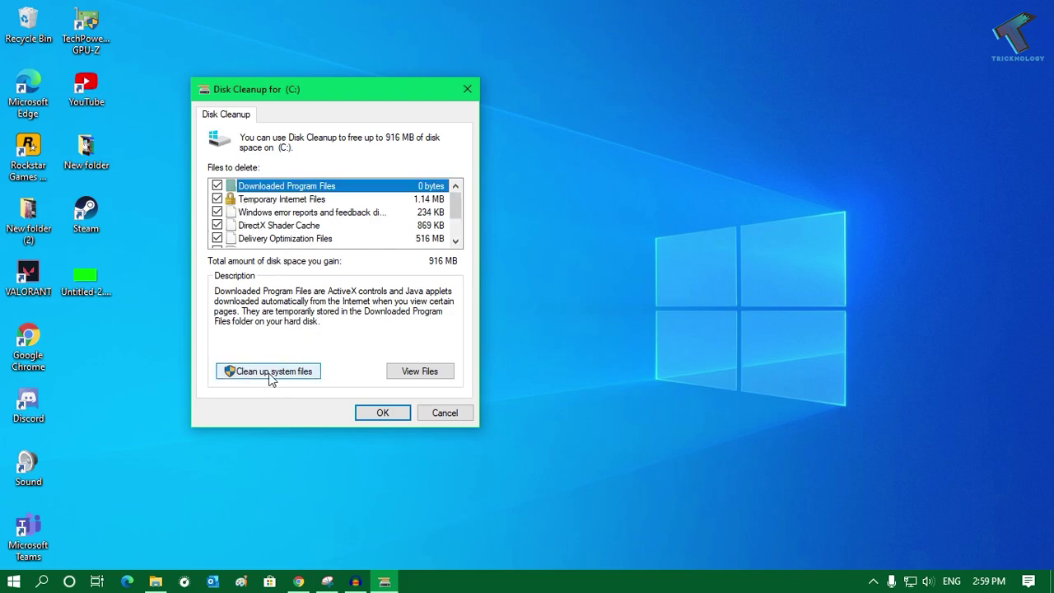
pyautogui.click(297, 376)
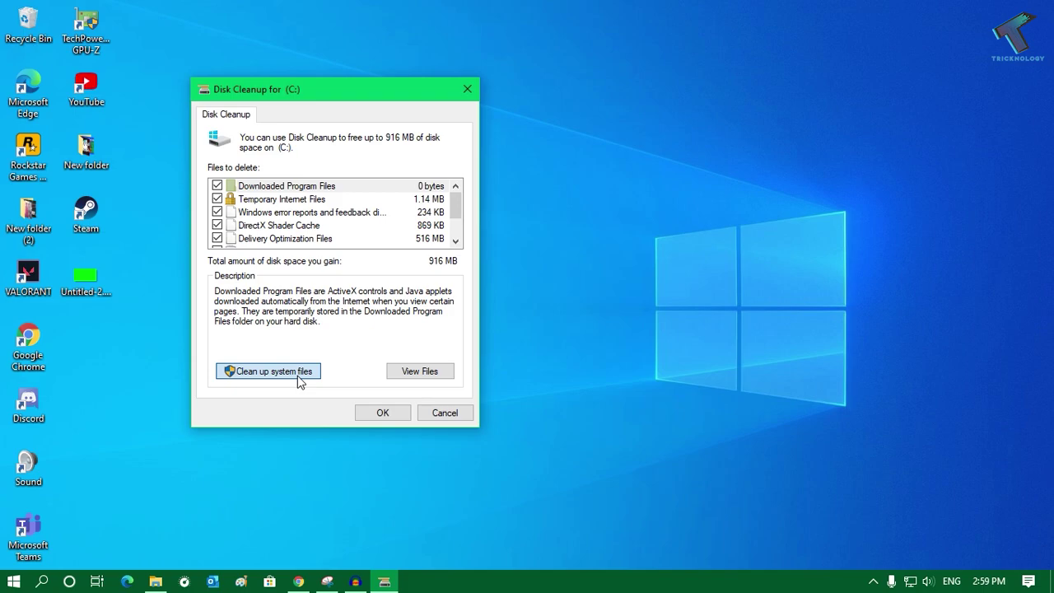
# Confirm (C:) for the system-file scan and permanently delete the 1.21 GB of files.
pyautogui.click(491, 323)
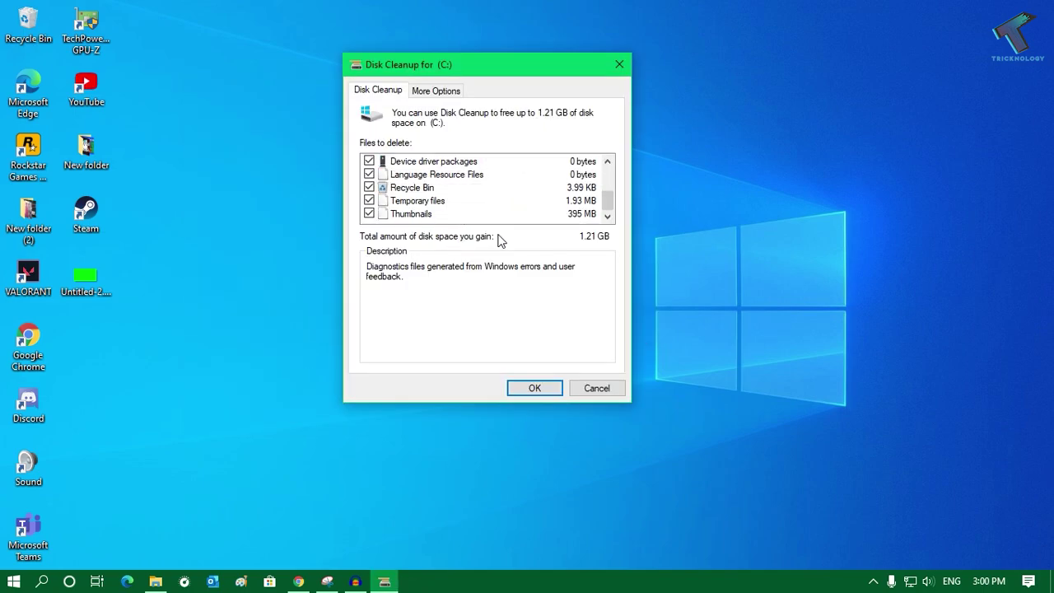
pyautogui.click(536, 391)
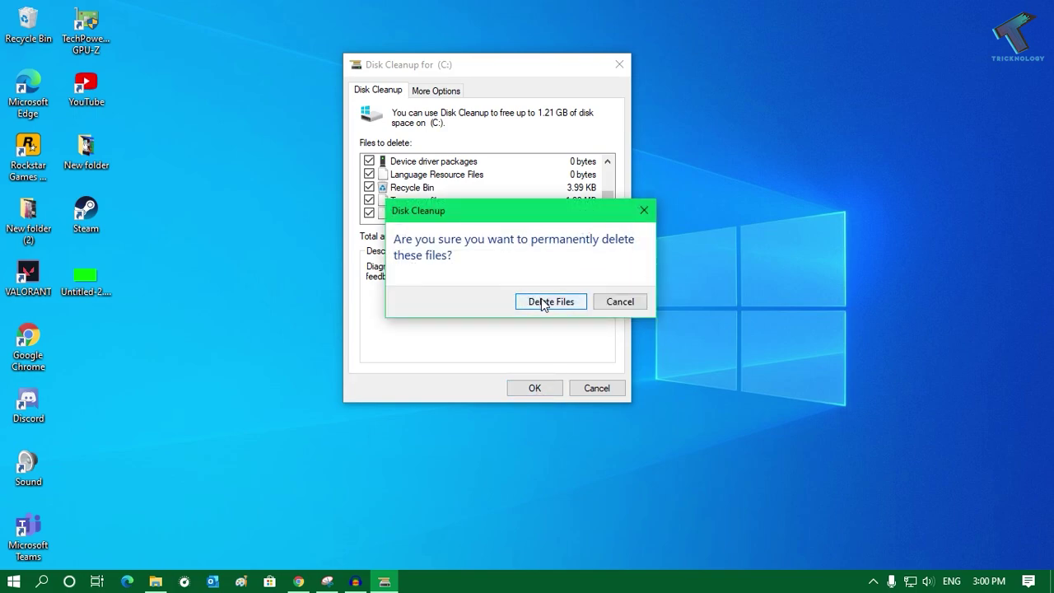
pyautogui.click(542, 302)
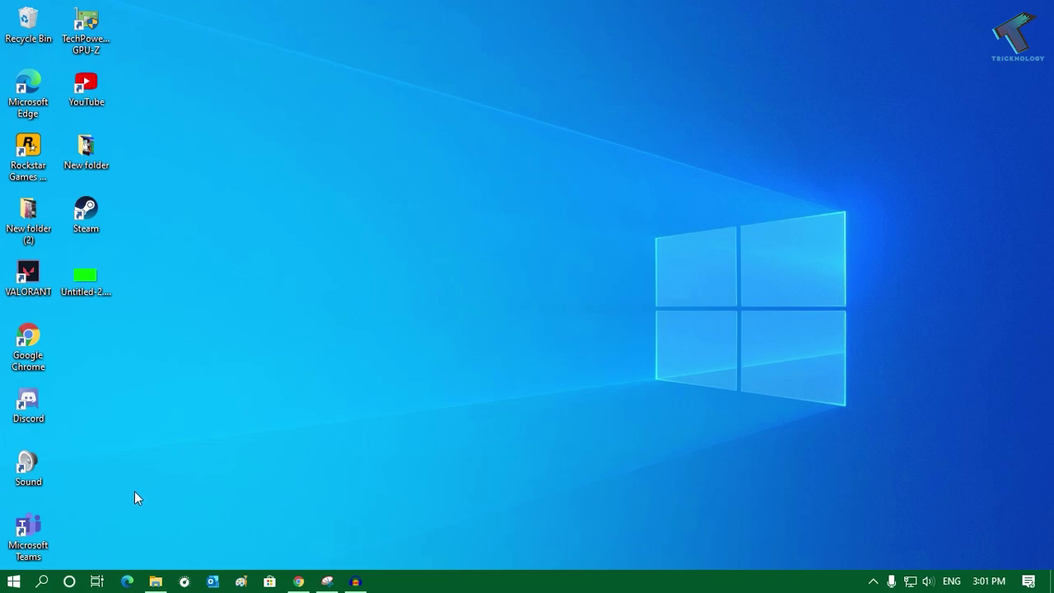
# Search 'cmd' and run Command Prompt as administrator, approving the UAC prompt.
pyautogui.click(42, 581)
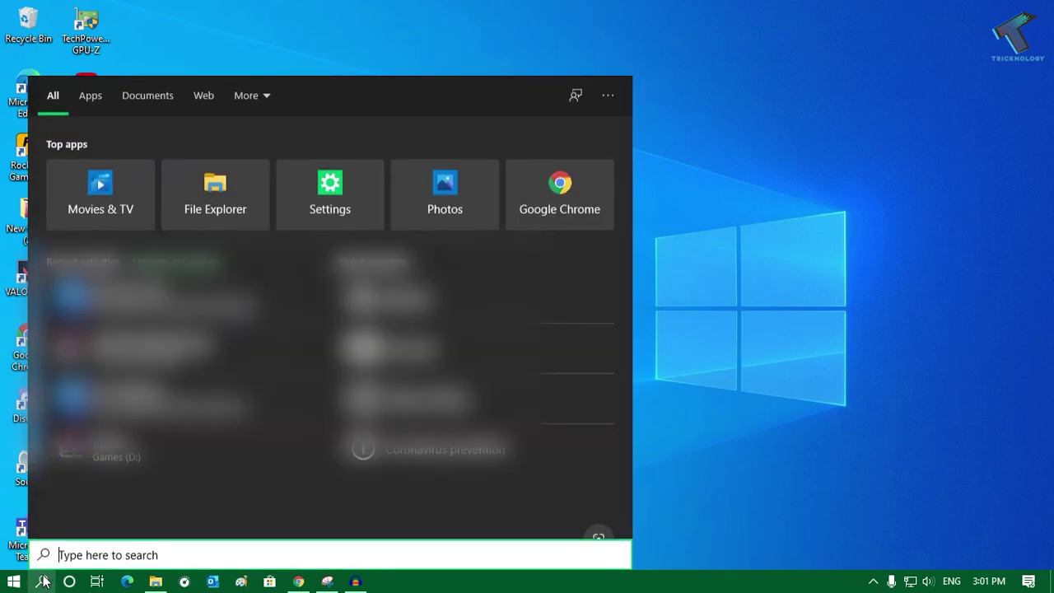
pyautogui.write('cmd')
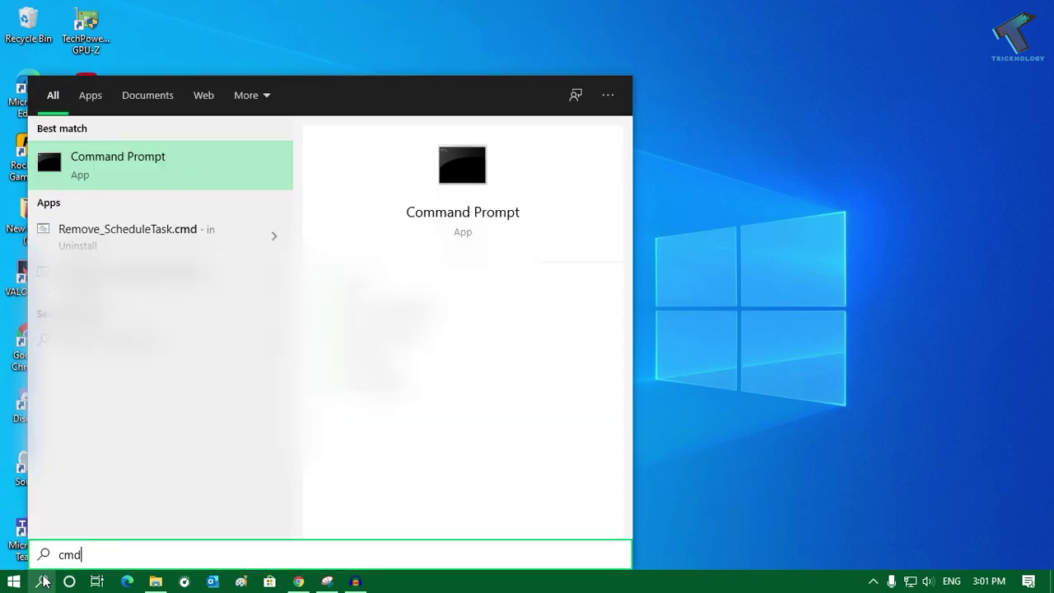
pyautogui.rightClick(157, 177)
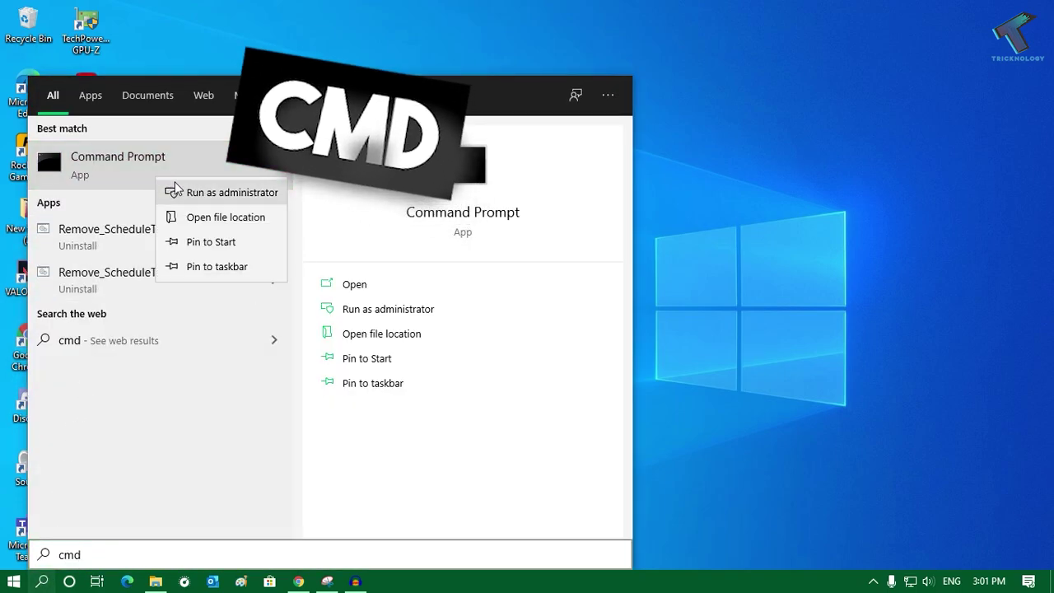
pyautogui.click(206, 194)
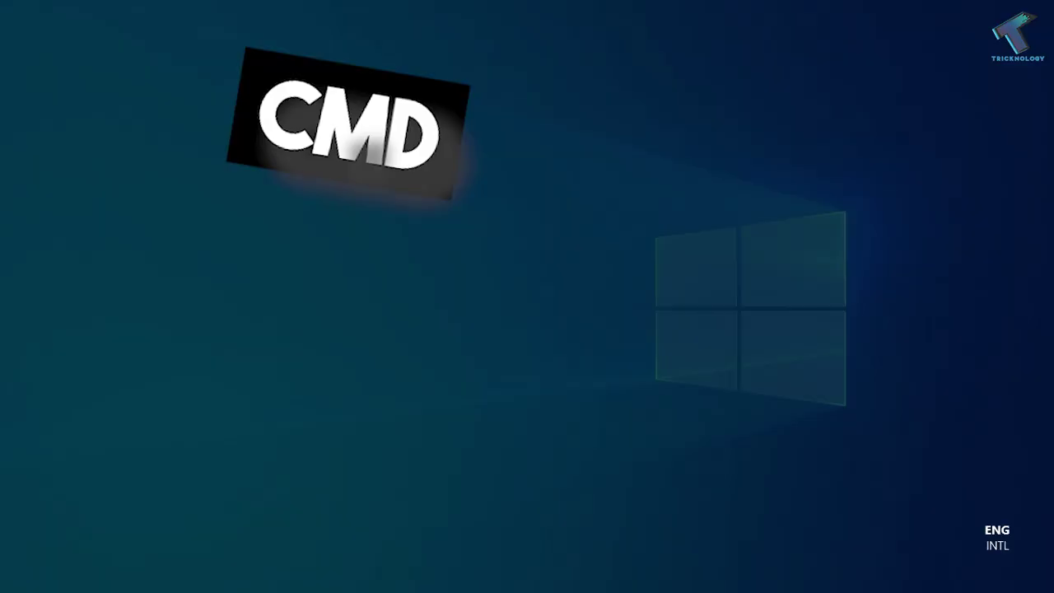
pyautogui.click(459, 390)
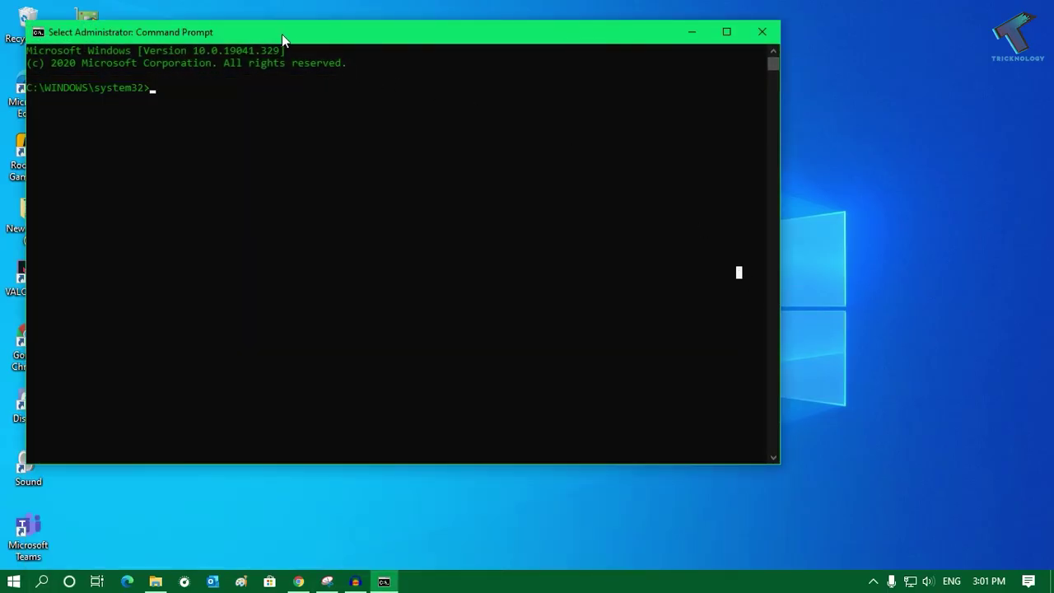
pyautogui.moveTo(282, 34); pyautogui.dragTo(447, 43)
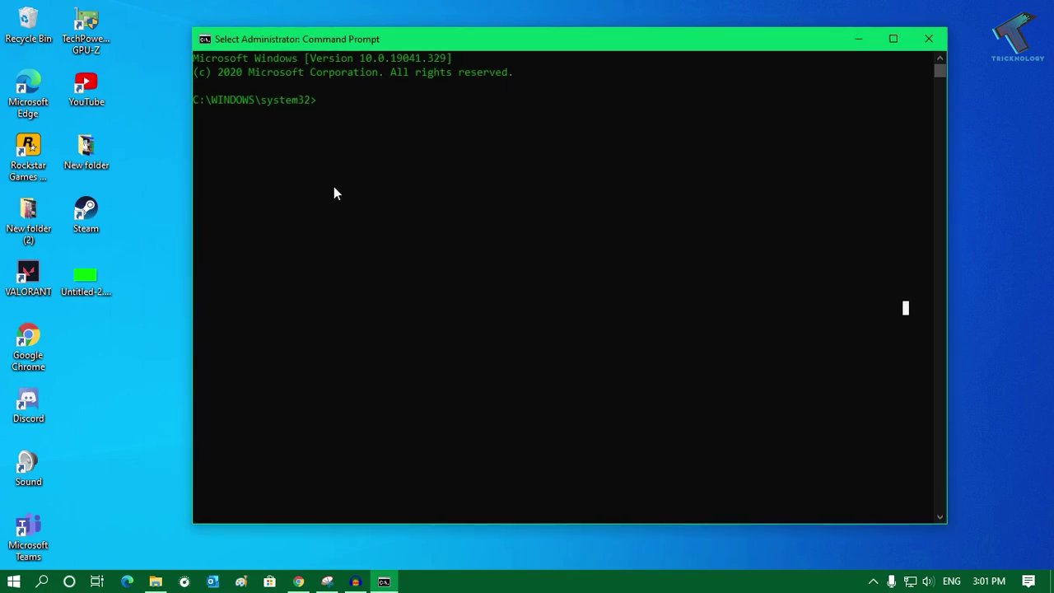
pyautogui.scroll(3, 334, 187)
pyautogui.moveTo(275, 37); pyautogui.dragTo(185, 40)
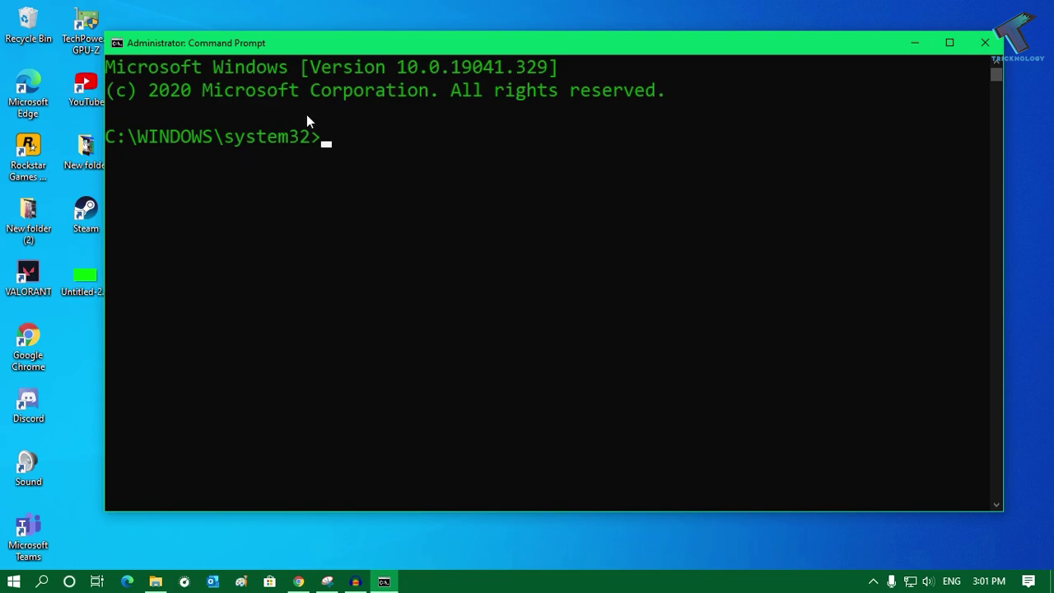
# Run ipconfig /flushdns to flush the DNS resolver cache, then exit the console.
pyautogui.write('ipconfig')
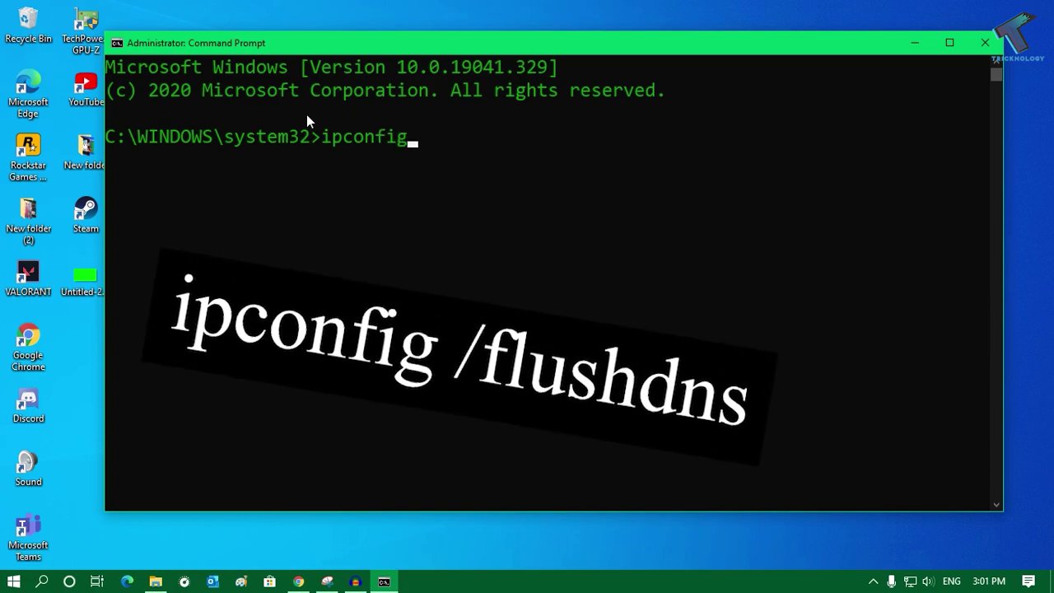
pyautogui.write(' /flushdns')
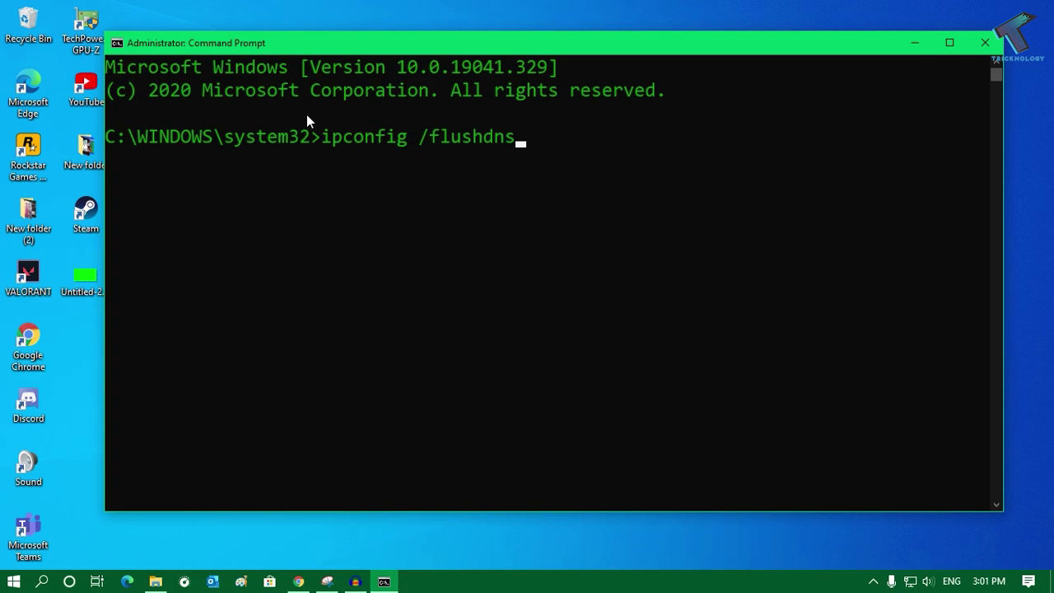
pyautogui.press('Return')
pyautogui.moveTo(111, 231); pyautogui.dragTo(288, 230)
pyautogui.moveTo(405, 231); pyautogui.dragTo(597, 236)
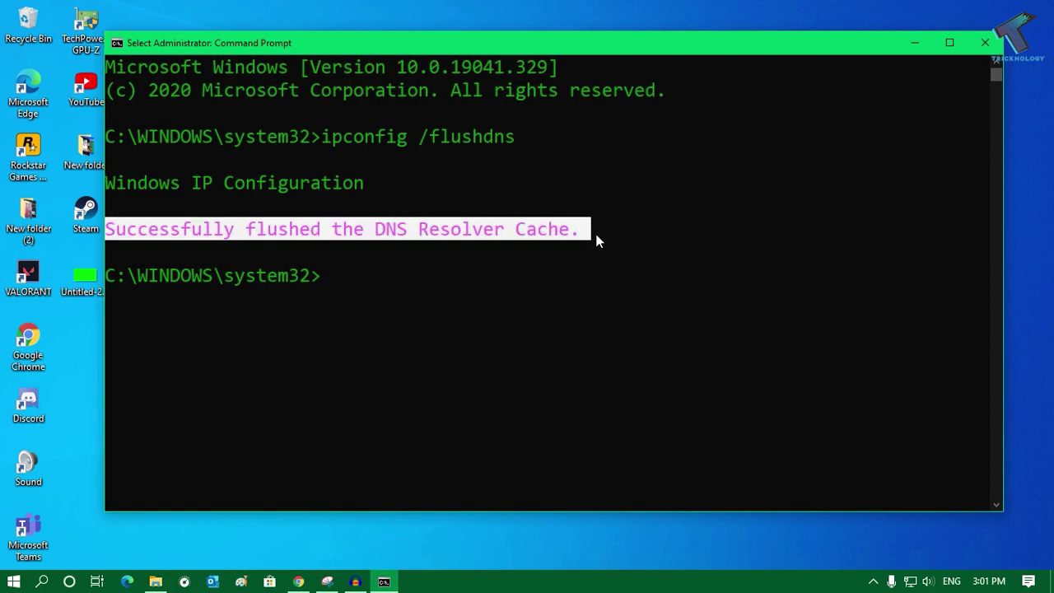
pyautogui.click(597, 229)
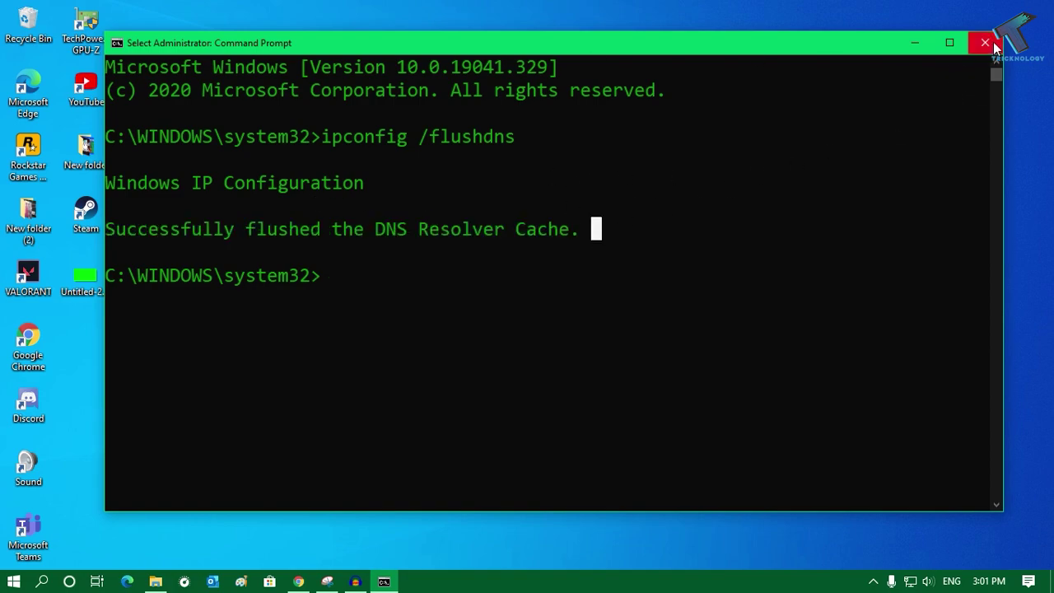
pyautogui.press('Escape')
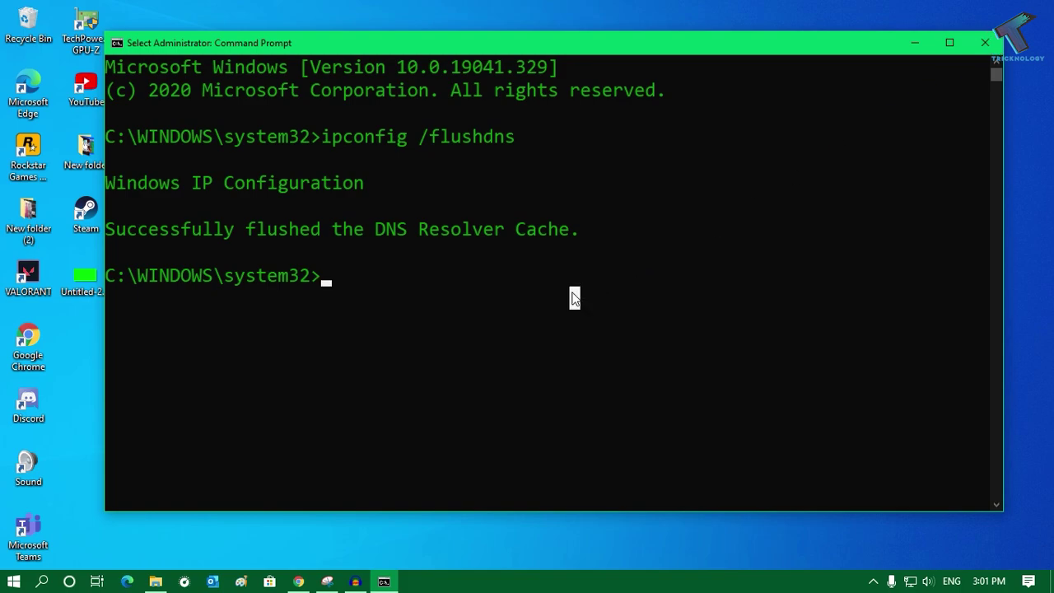
pyautogui.write('exit')
pyautogui.press('Return')
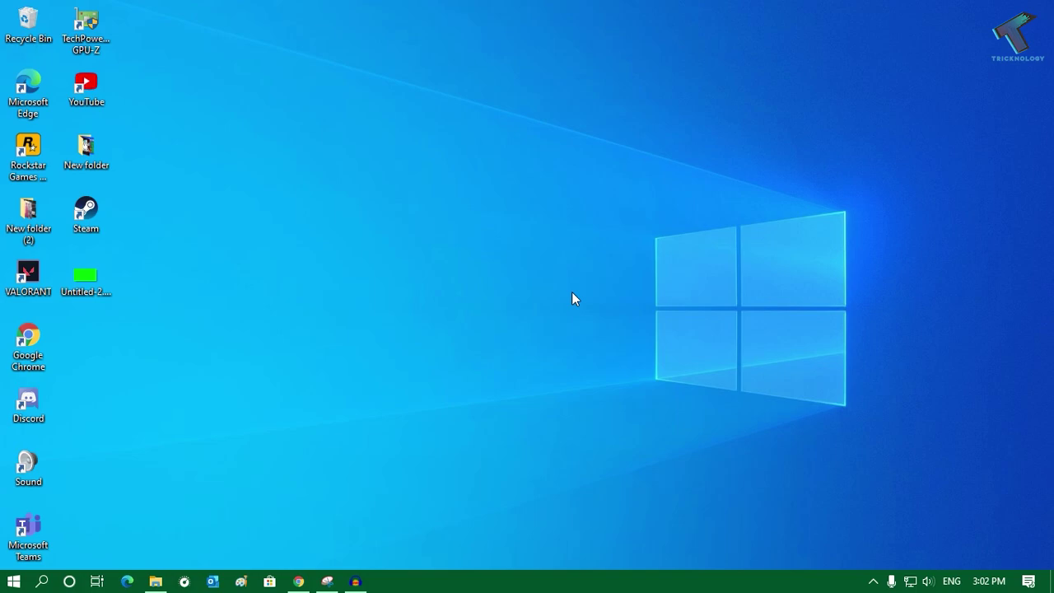
# Open the Run dialog from Search and enter WSReset.exe in its Open box.
pyautogui.click(42, 581)
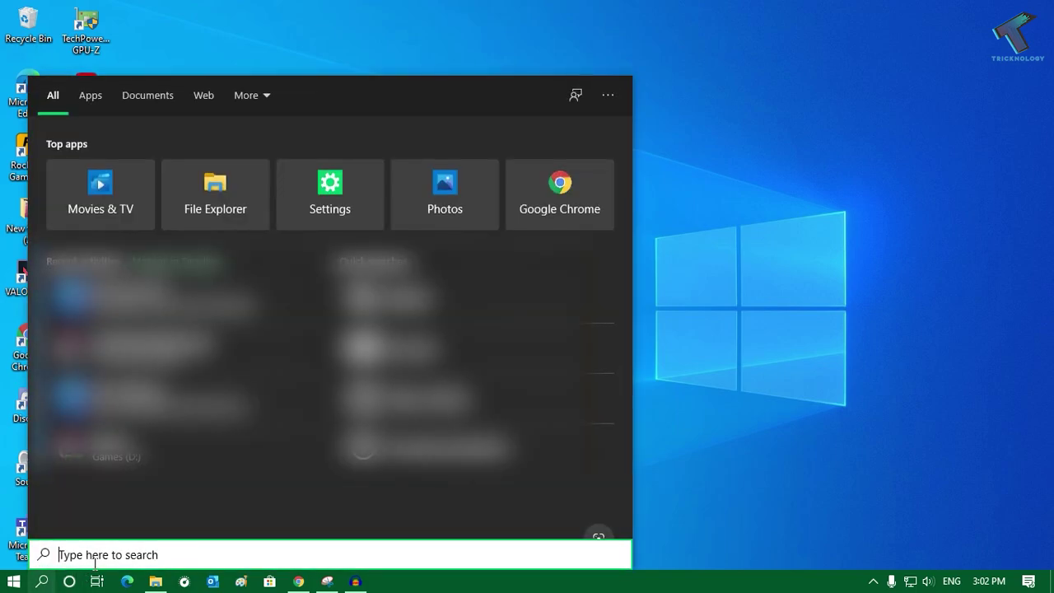
pyautogui.write('Run')
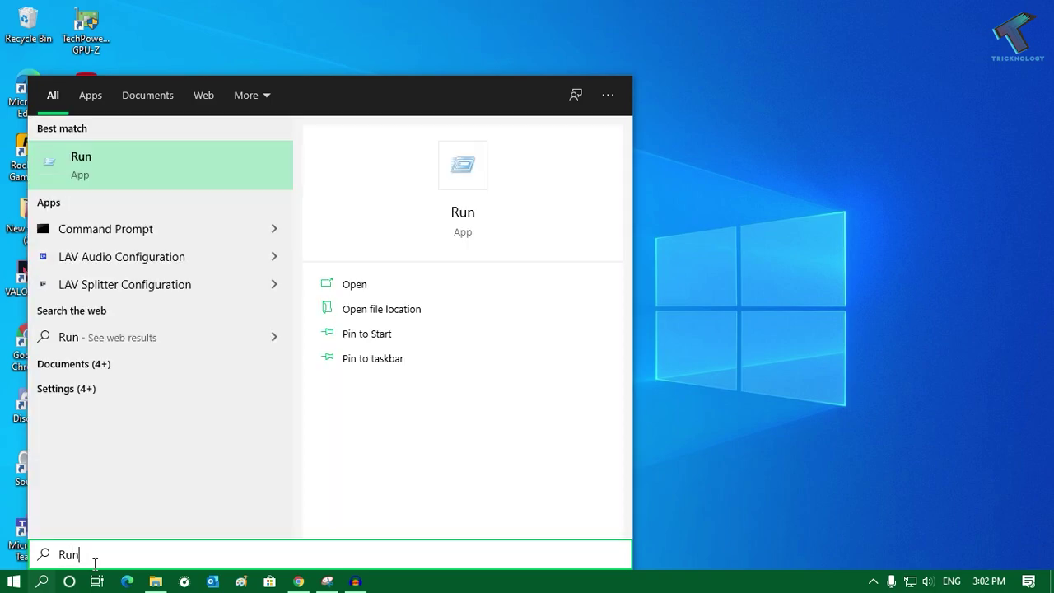
pyautogui.press('Return')
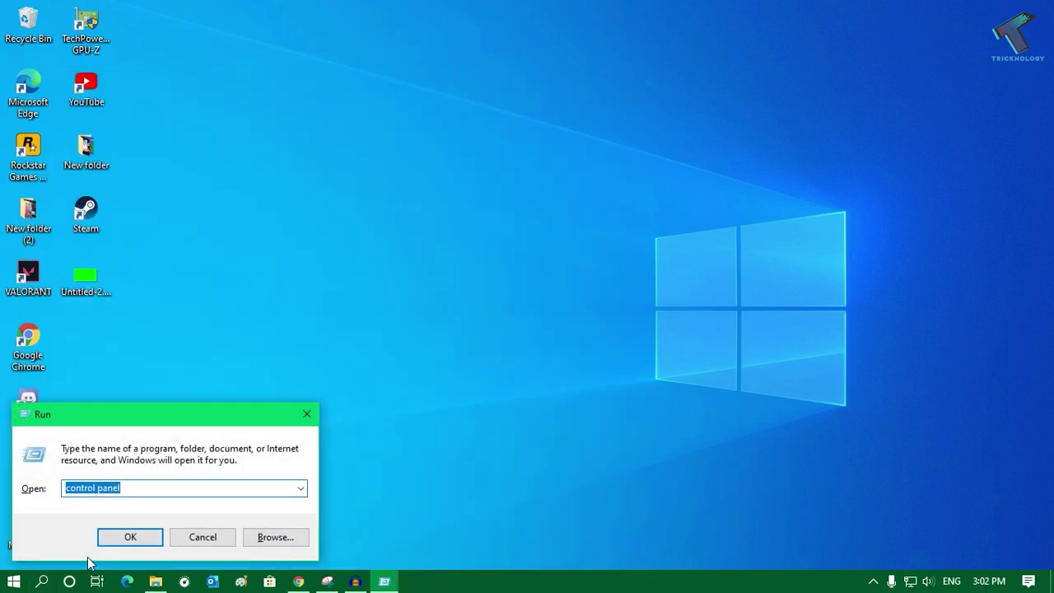
pyautogui.moveTo(157, 414); pyautogui.dragTo(445, 198)
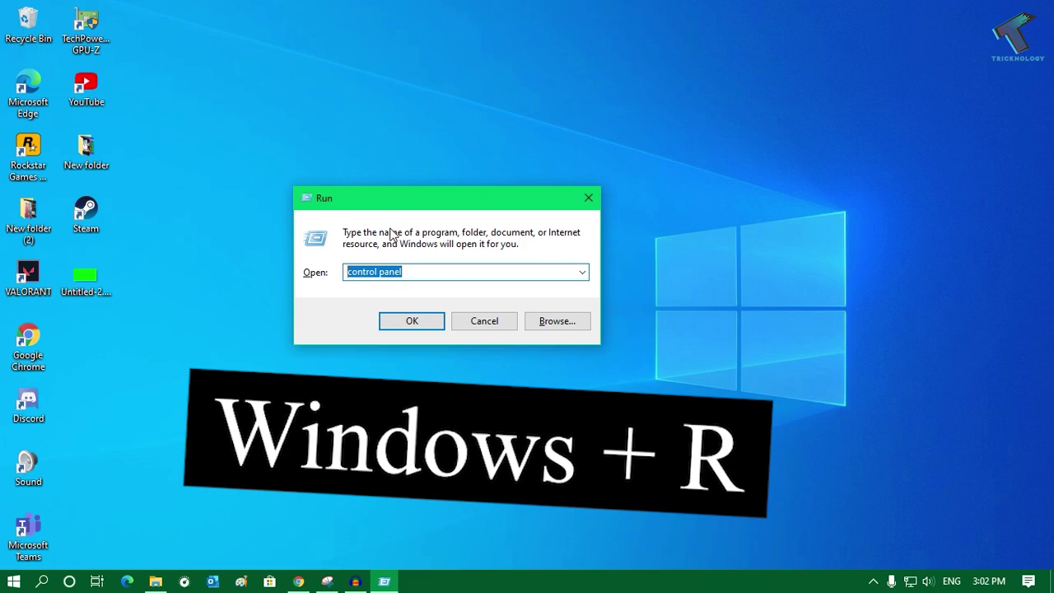
pyautogui.write('W')
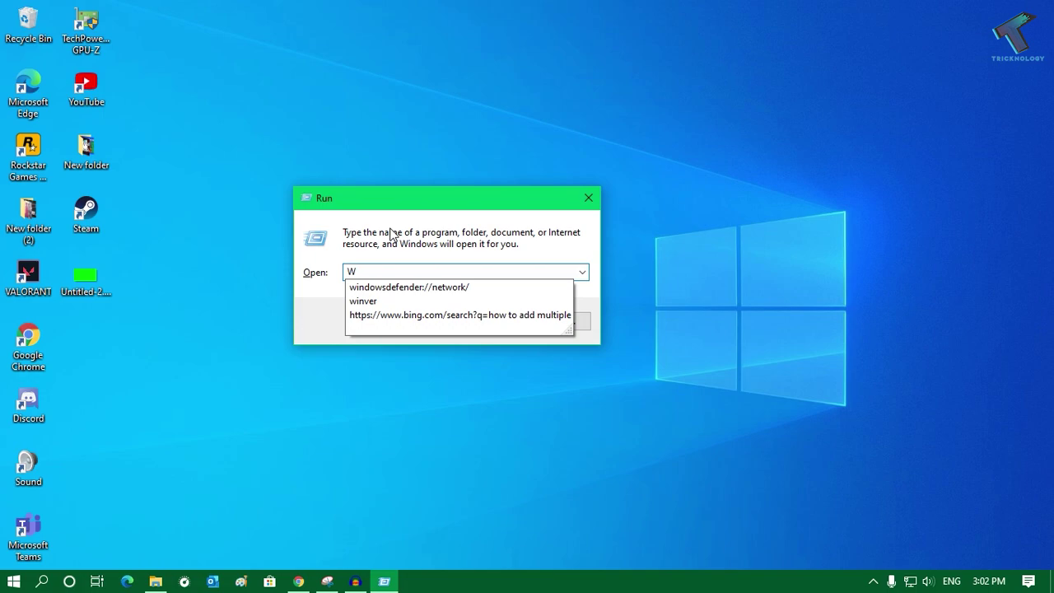
pyautogui.write('SReset.e')
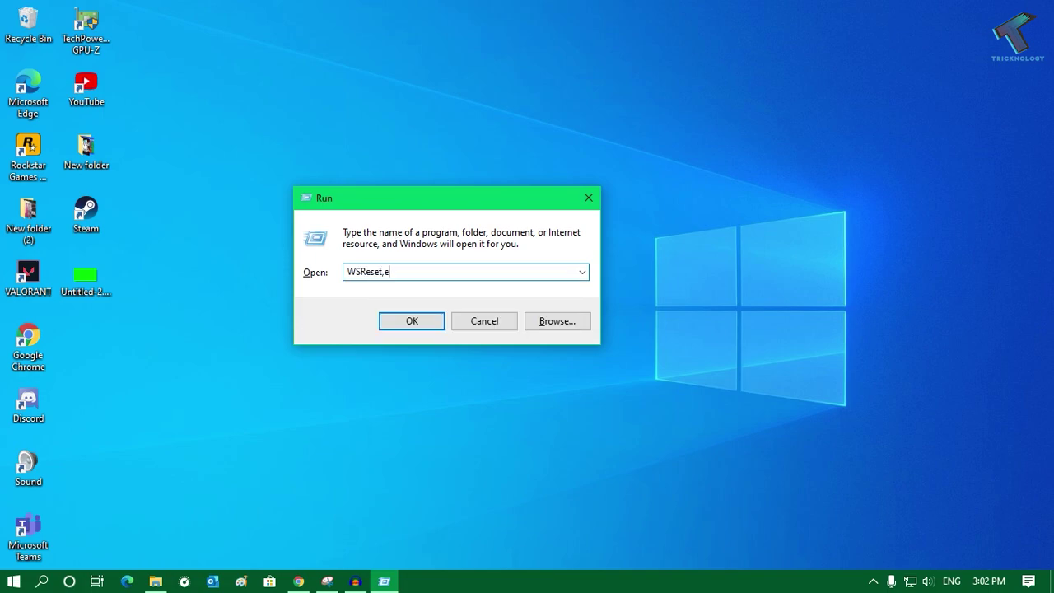
pyautogui.press('BackSpace')
pyautogui.press('BackSpace')
pyautogui.press('BackSpace')
pyautogui.press('BackSpace')
pyautogui.press('BackSpace')
pyautogui.press('BackSpace')
pyautogui.press('BackSpace')
pyautogui.press('BackSpace')
pyautogui.press('BackSpace')
pyautogui.write('.exe')
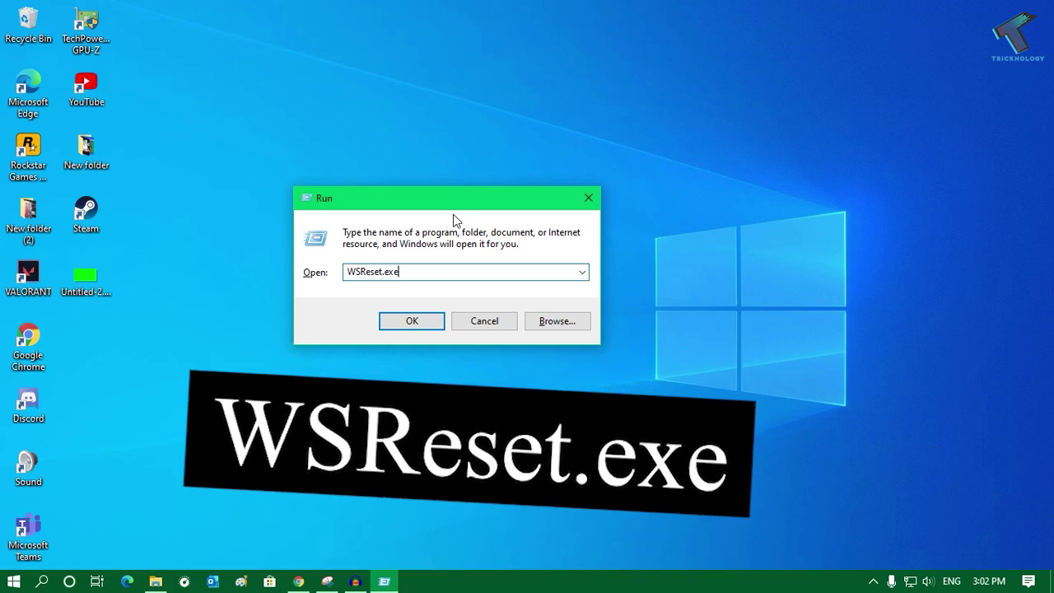
# Run WSReset.exe to reset the Microsoft Store cache and let its console finish.
pyautogui.click(411, 321)
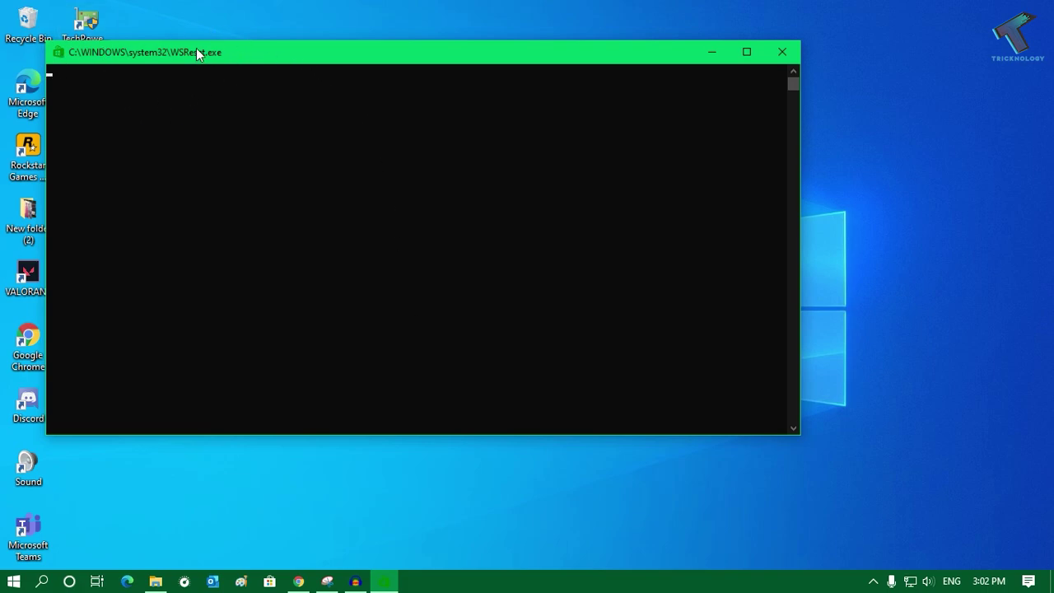
pyautogui.moveTo(196, 48); pyautogui.dragTo(180, 62)
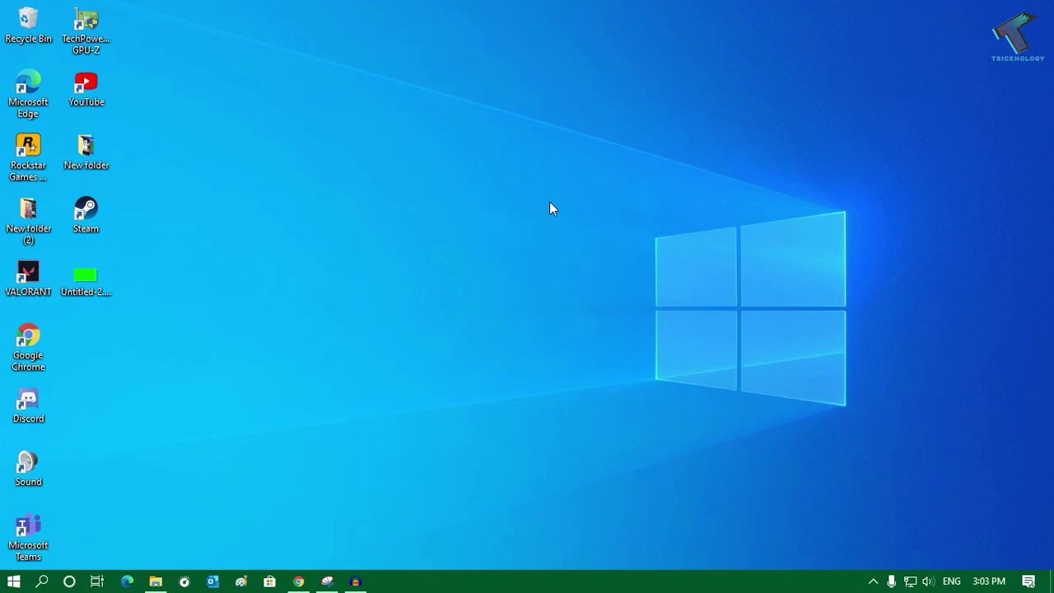
pyautogui.click(13, 582)
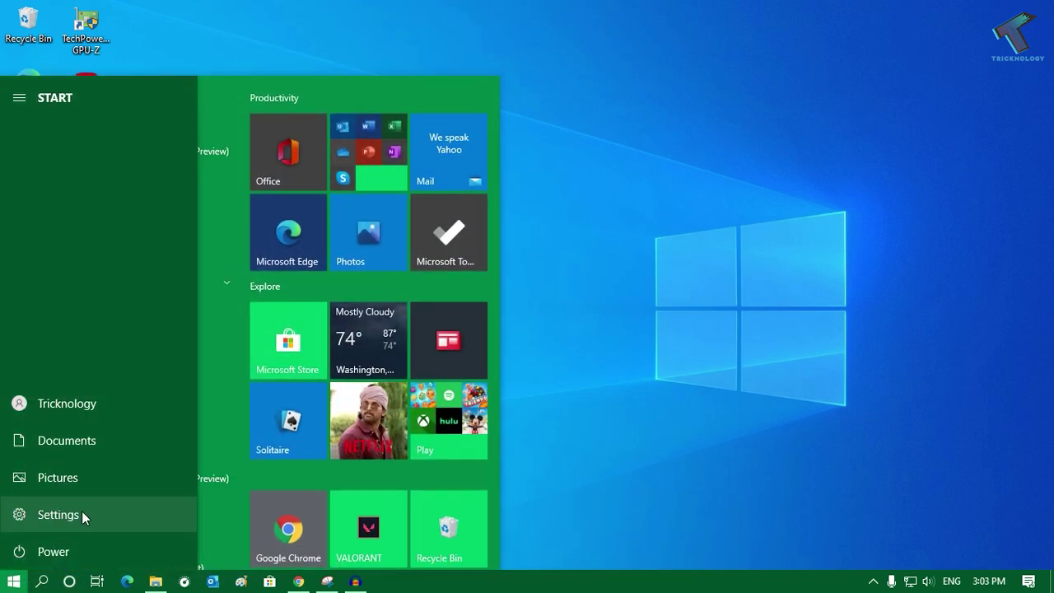
# Clear this device's location history under Settings > Privacy > Location, then minimize Settings.
pyautogui.click(82, 512)
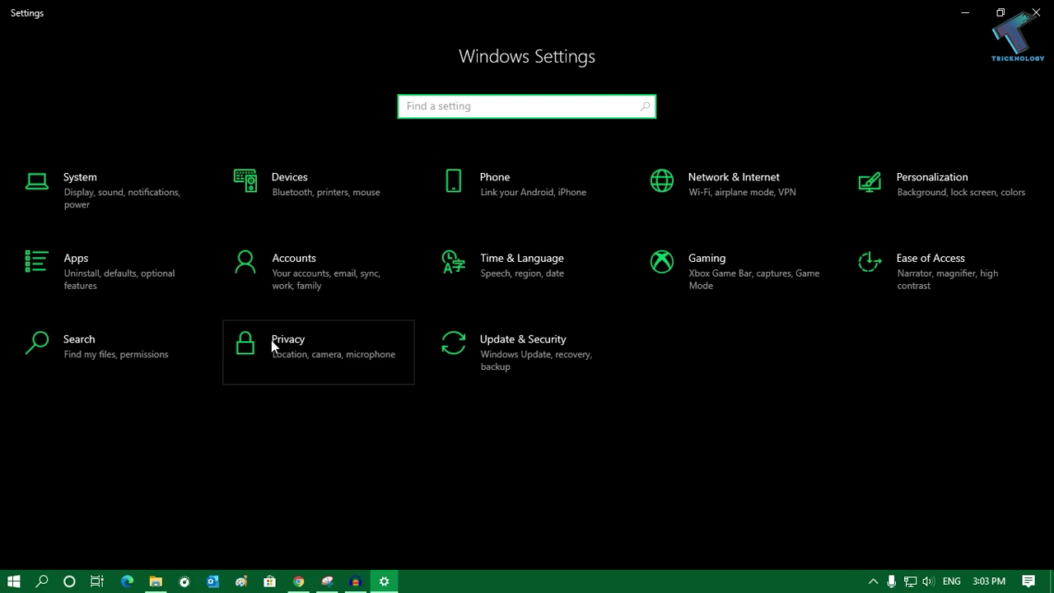
pyautogui.click(295, 347)
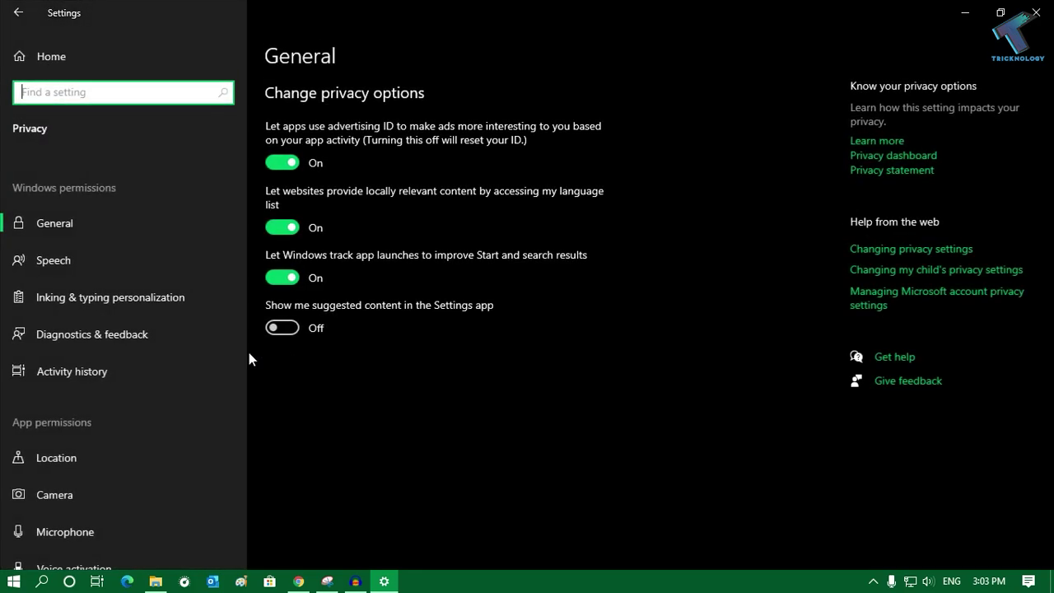
pyautogui.scroll(-1, 133, 345)
pyautogui.click(56, 392)
pyautogui.scroll(-2, 426, 343)
pyautogui.scroll(-7, 426, 342)
pyautogui.scroll(1, 428, 335)
pyautogui.scroll(-1, 411, 313)
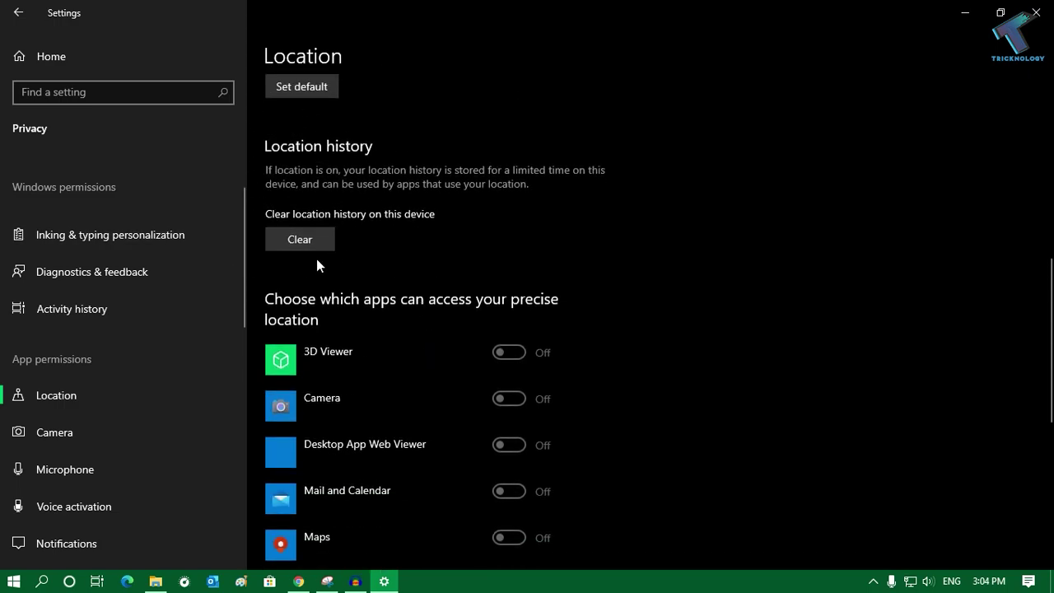
pyautogui.scroll(3, 307, 217)
pyautogui.click(324, 413)
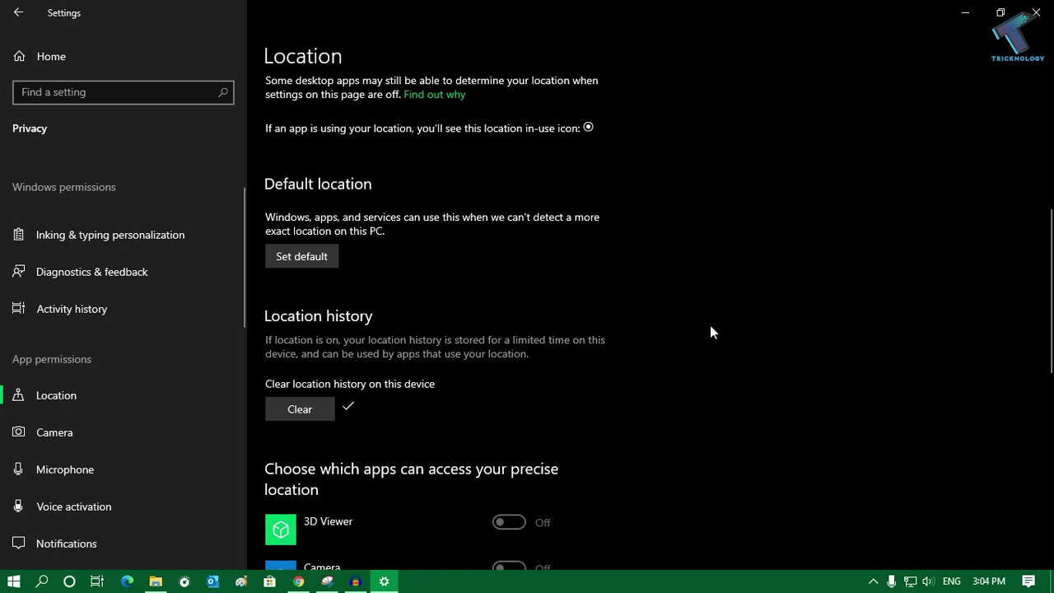
pyautogui.click(964, 19)
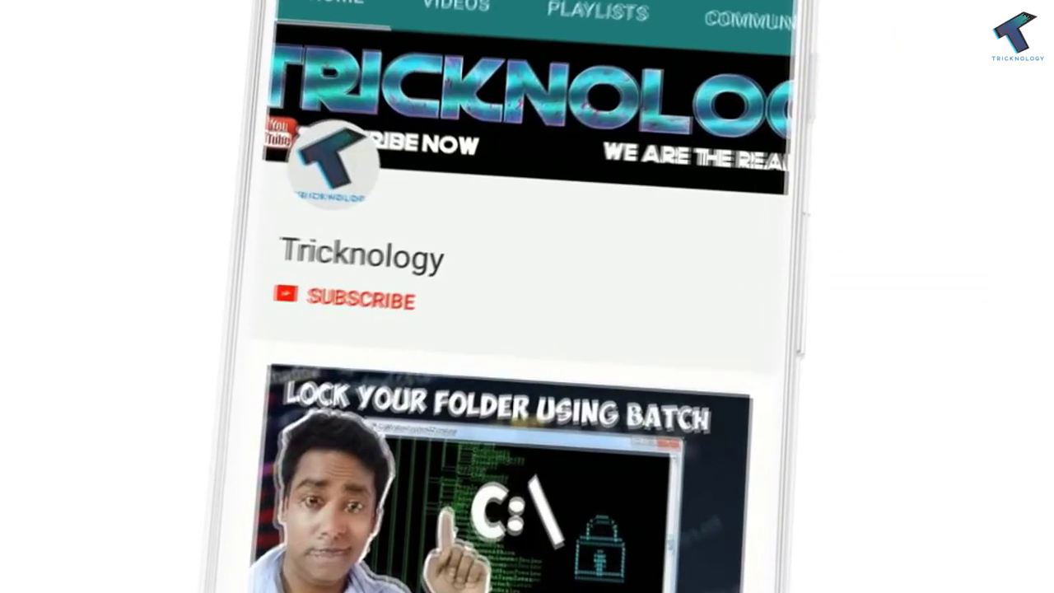